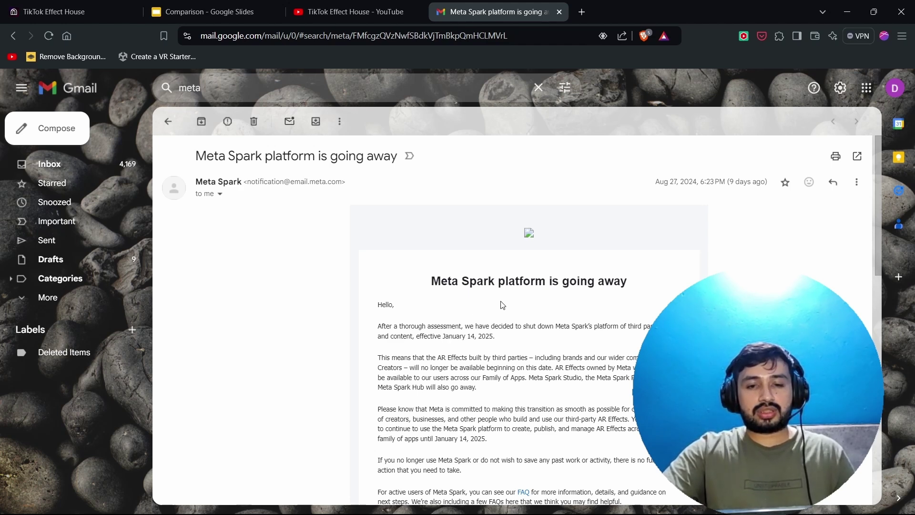
# Step: Switch to the Google Slides comparison and review the formats, audio and scripting support of Meta Spark AR and Effect House
pyautogui.moveTo(594, 512)
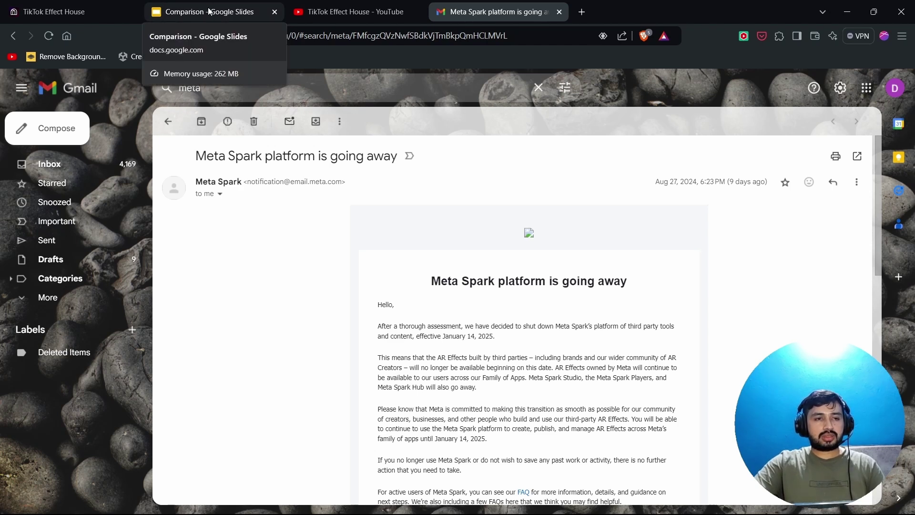
pyautogui.click(188, 13)
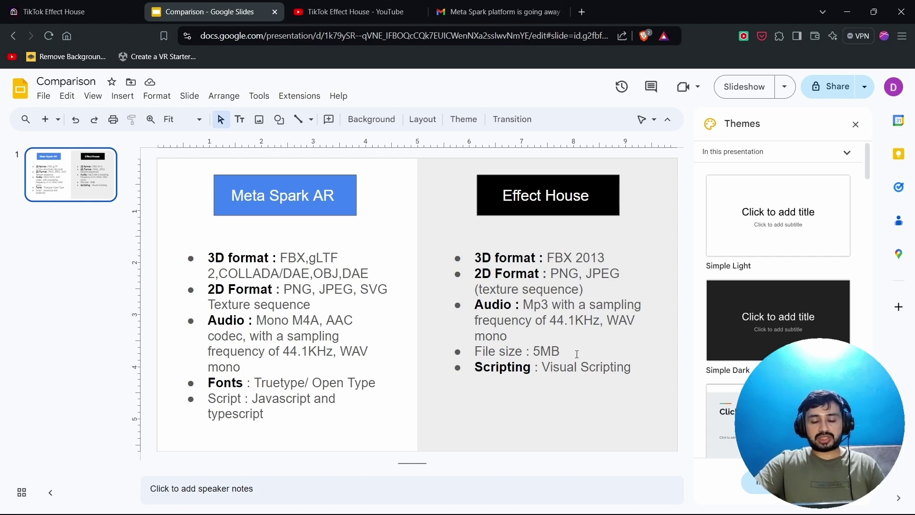
pyautogui.click(532, 366)
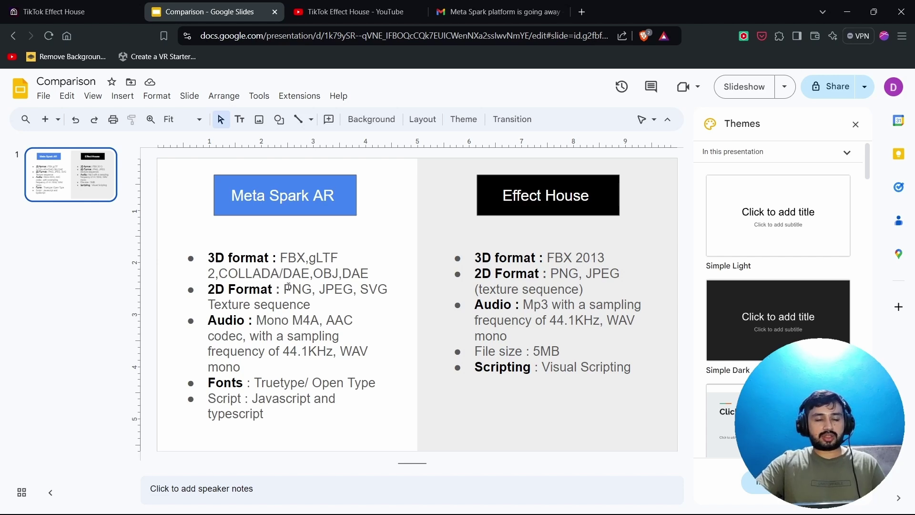
# Step: Switch to the TikTok Effect House website and look through the home page's feature, learning, community and download sections
pyautogui.click(72, 10)
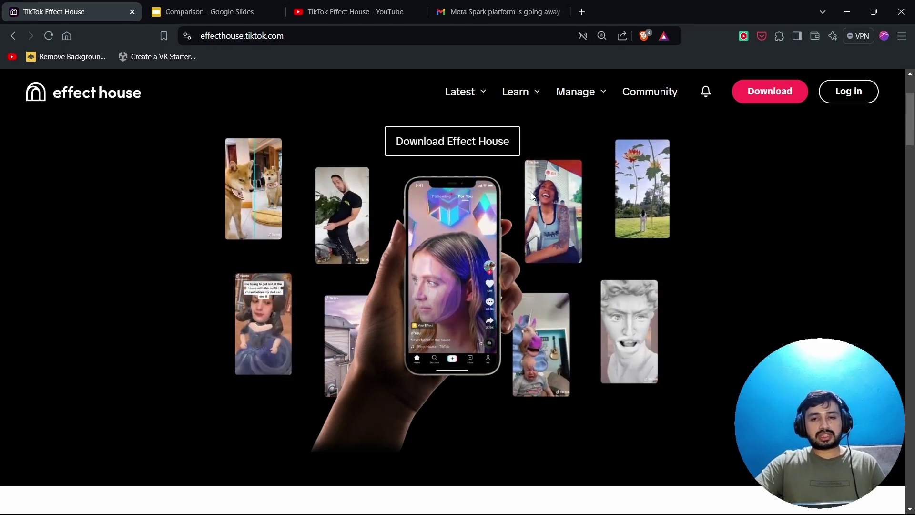
pyautogui.scroll(-4, 519, 193)
pyautogui.scroll(-20, 505, 198)
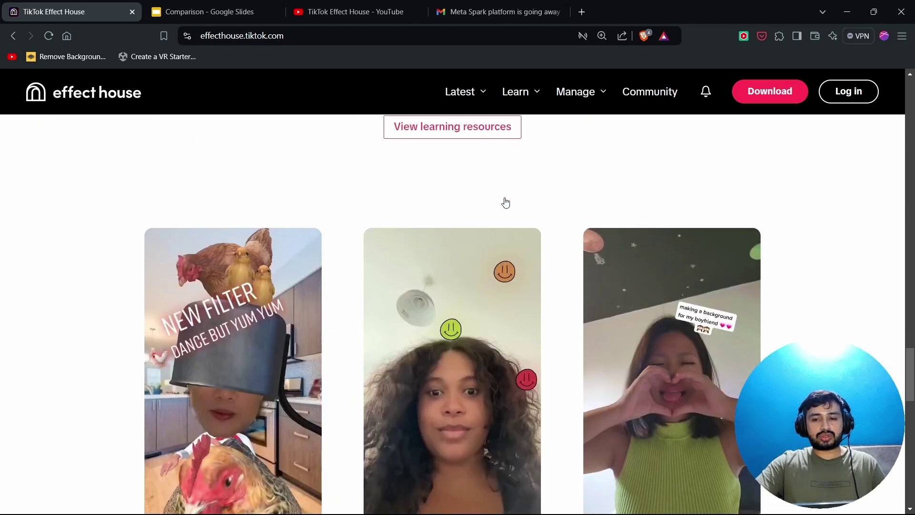
pyautogui.scroll(5, 504, 206)
pyautogui.scroll(2, 503, 206)
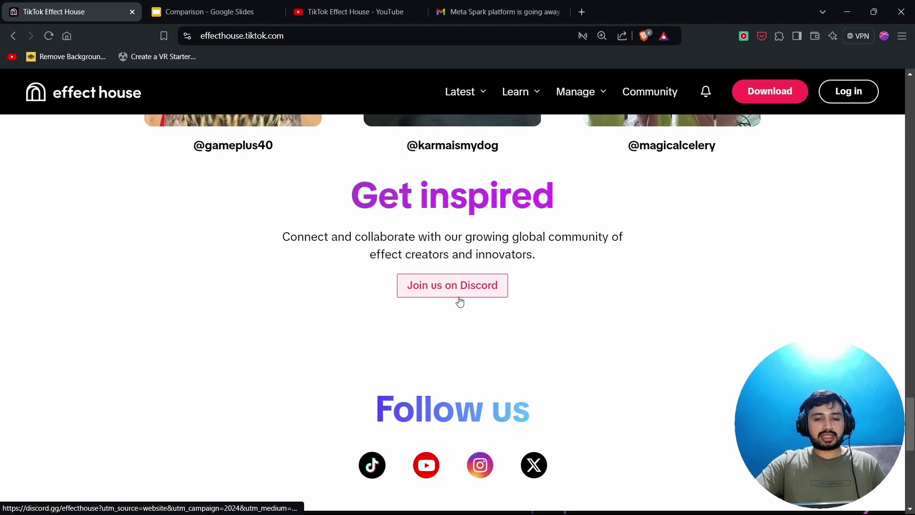
pyautogui.scroll(10, 465, 300)
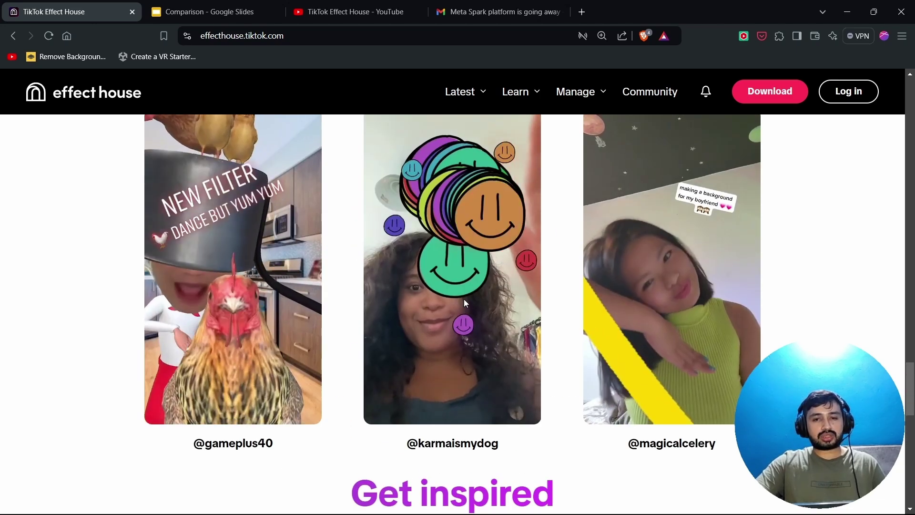
pyautogui.scroll(6, 466, 300)
pyautogui.scroll(20, 464, 304)
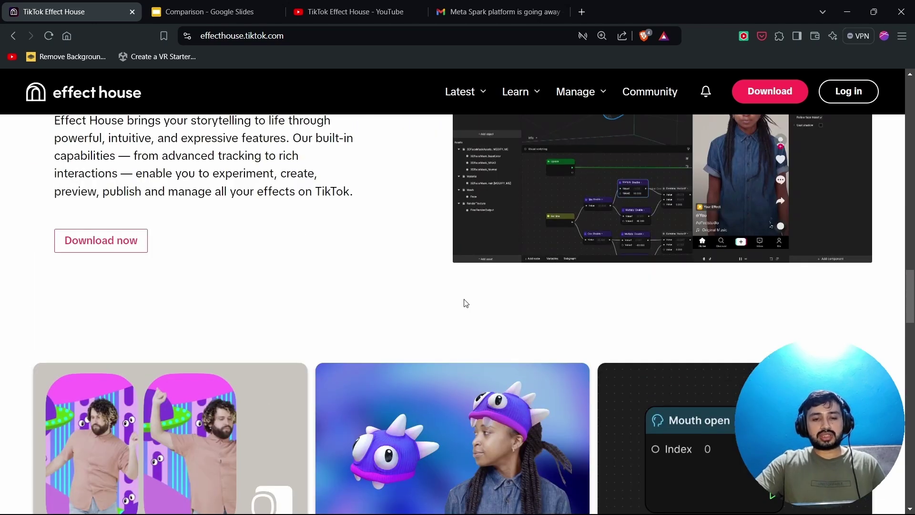
pyautogui.scroll(6, 427, 214)
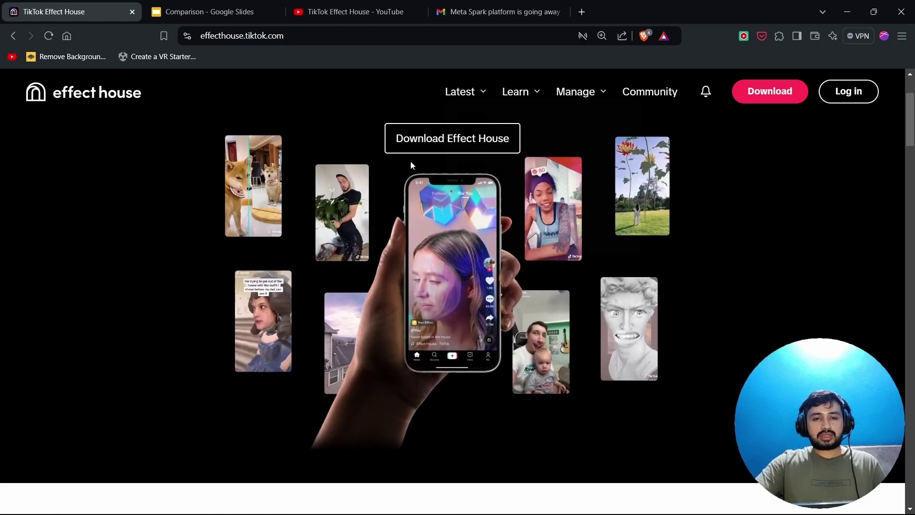
pyautogui.moveTo(570, 102)
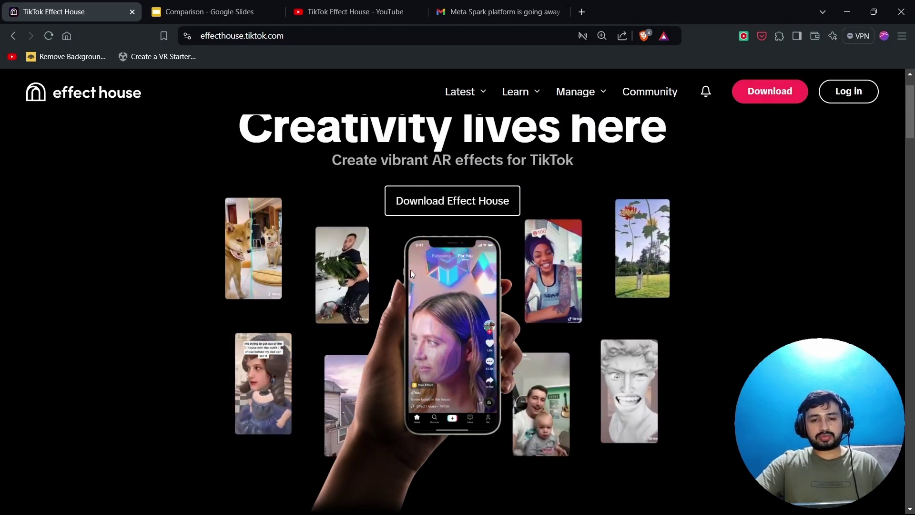
pyautogui.scroll(-15, 410, 270)
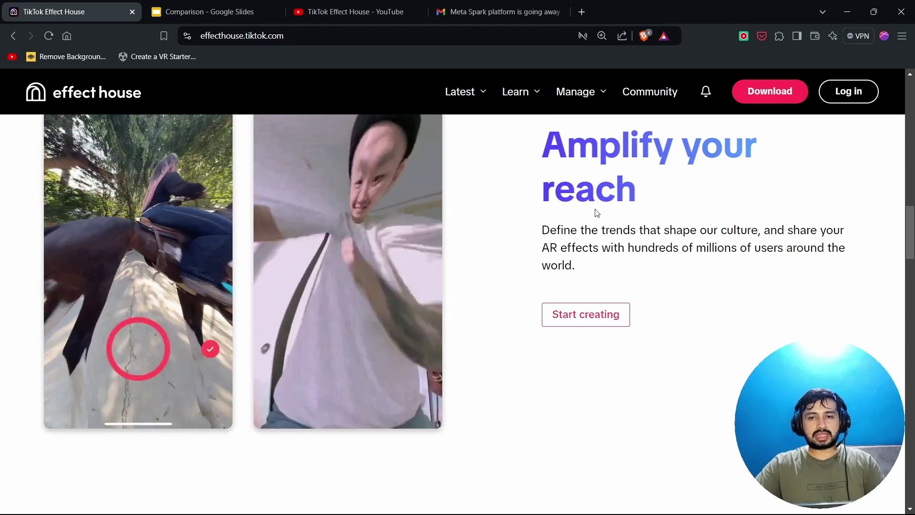
# Step: Find the installed Effect House app on the computer and launch it
pyautogui.moveTo(477, 512)
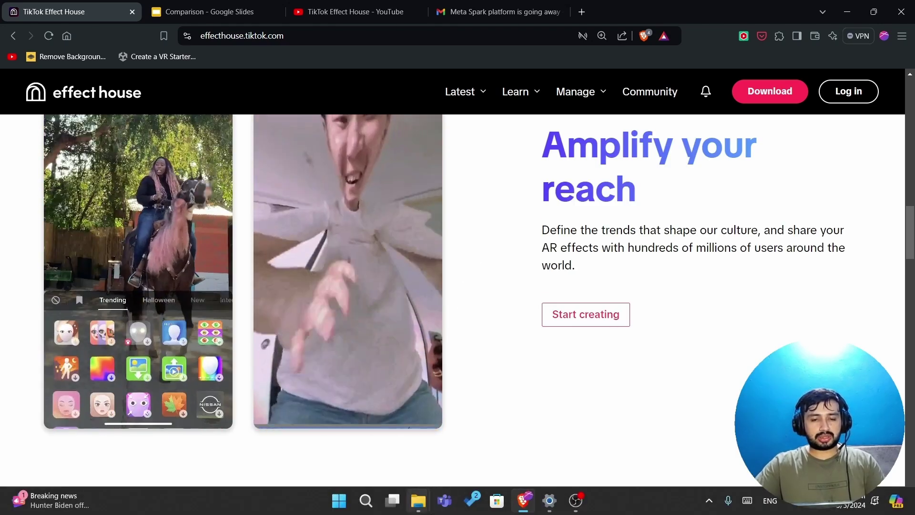
pyautogui.click(367, 500)
pyautogui.write('ef')
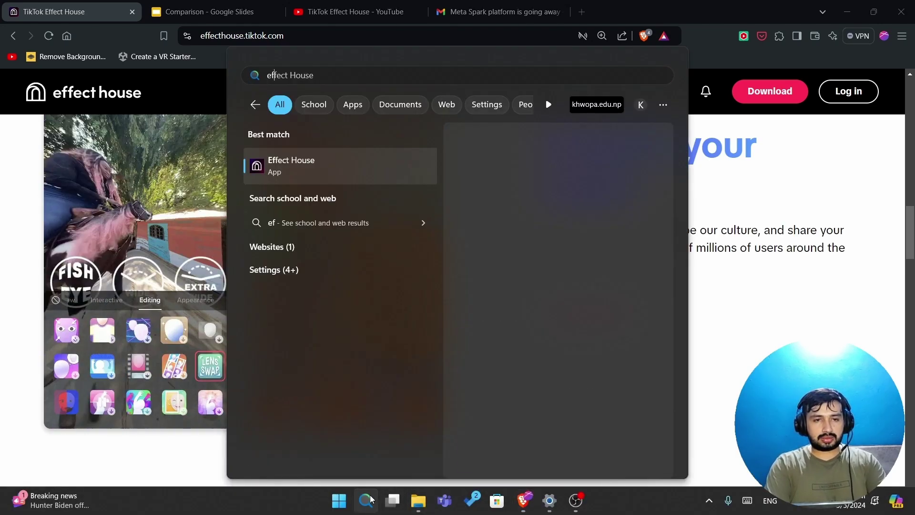
pyautogui.press('Return')
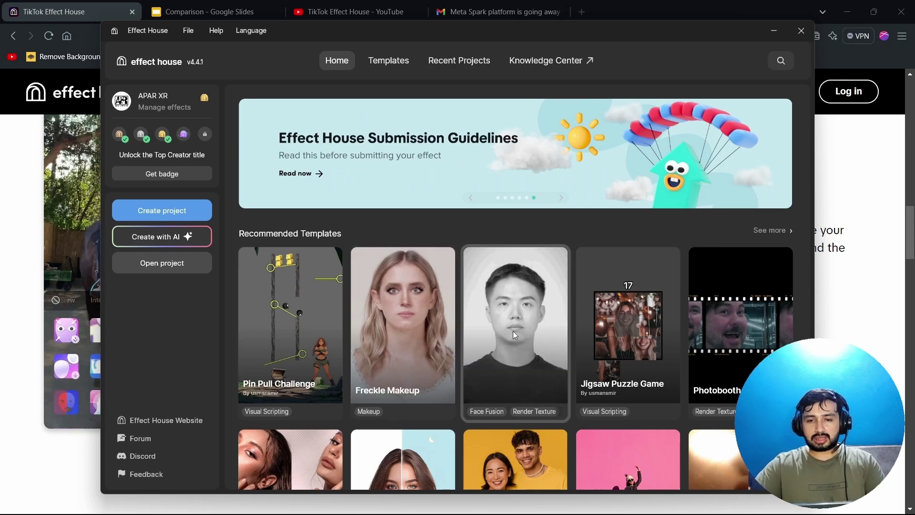
# Step: Look over the recommended templates on the Effect House home screen and create a new blank project
pyautogui.scroll(-3, 460, 338)
pyautogui.scroll(3, 457, 339)
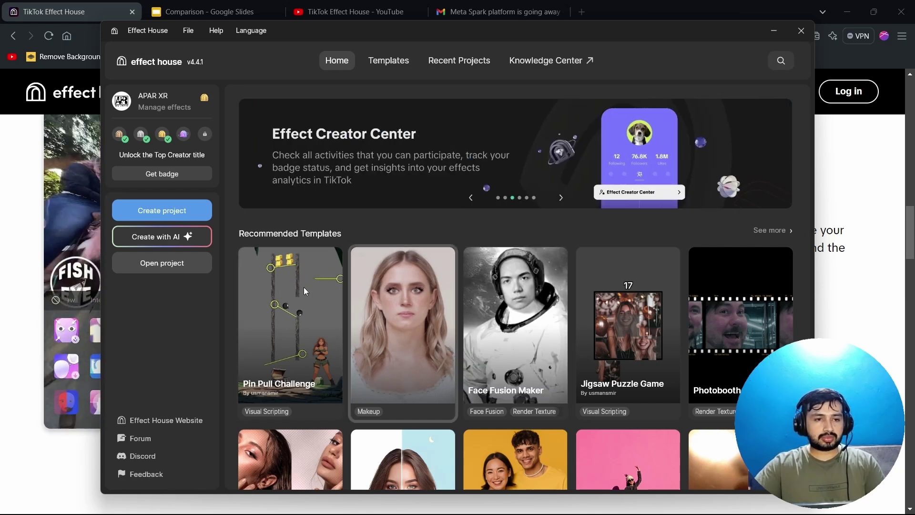
pyautogui.click(178, 212)
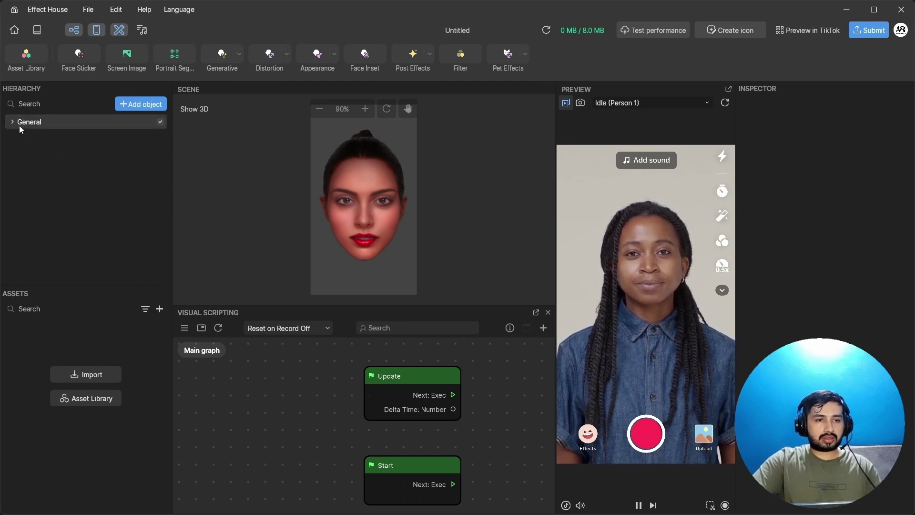
# Step: Expand the General group in the hierarchy and select the Environment Light to view its properties
pyautogui.rightClick(56, 154)
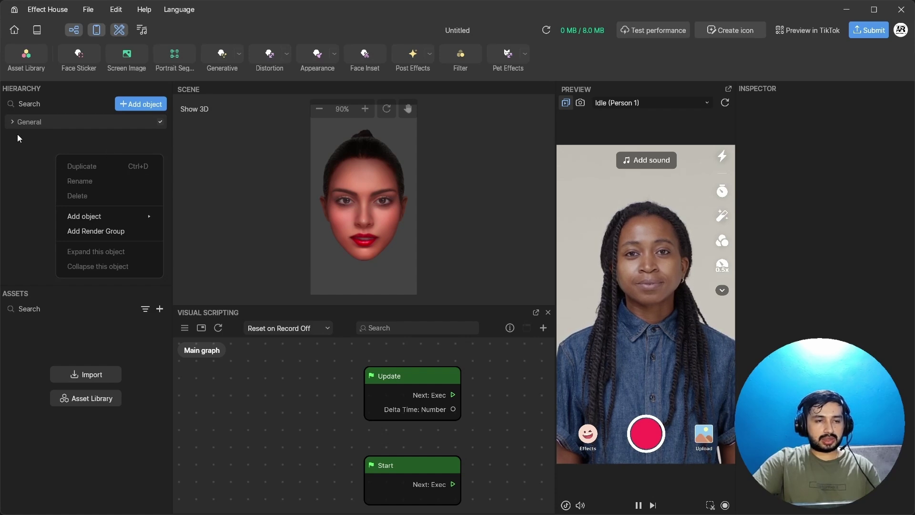
pyautogui.click(20, 151)
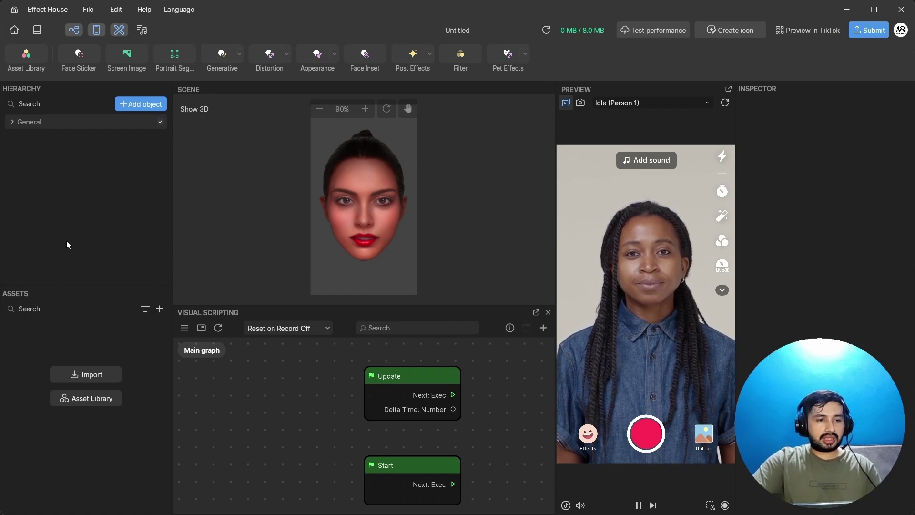
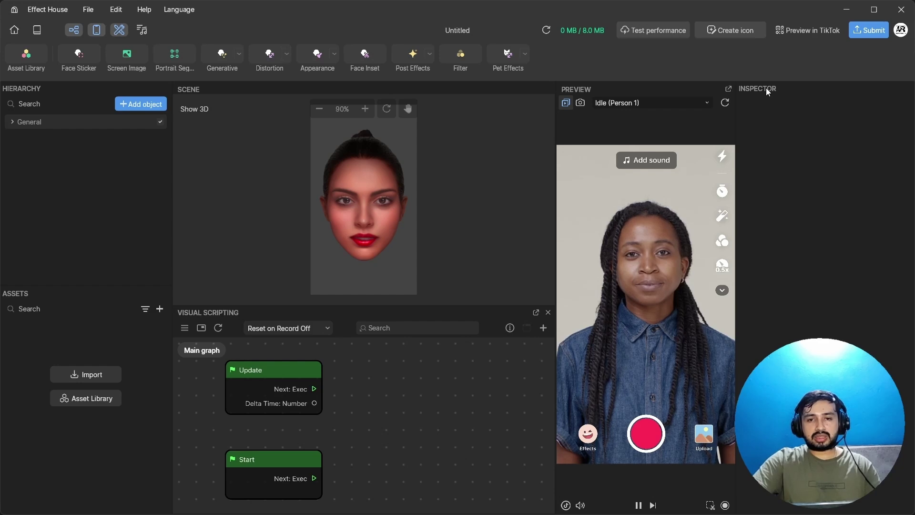
pyautogui.click(15, 123)
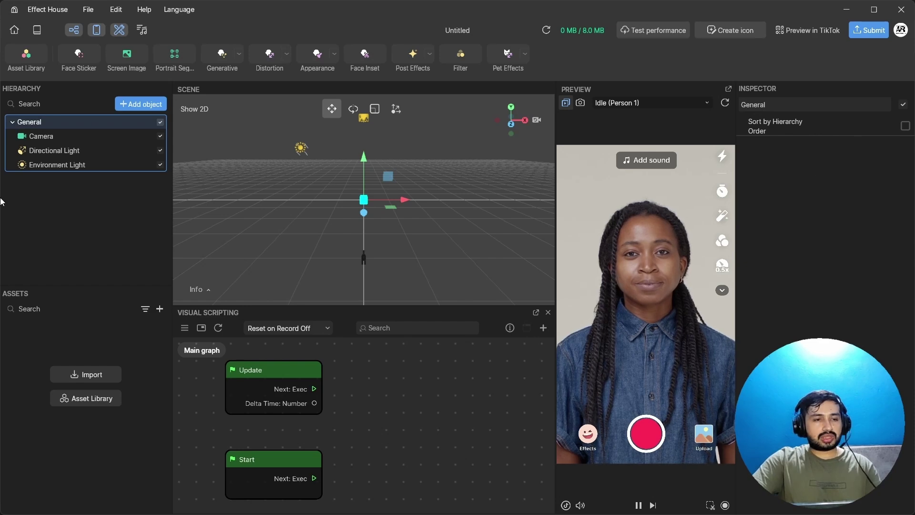
pyautogui.click(47, 165)
pyautogui.click(48, 165)
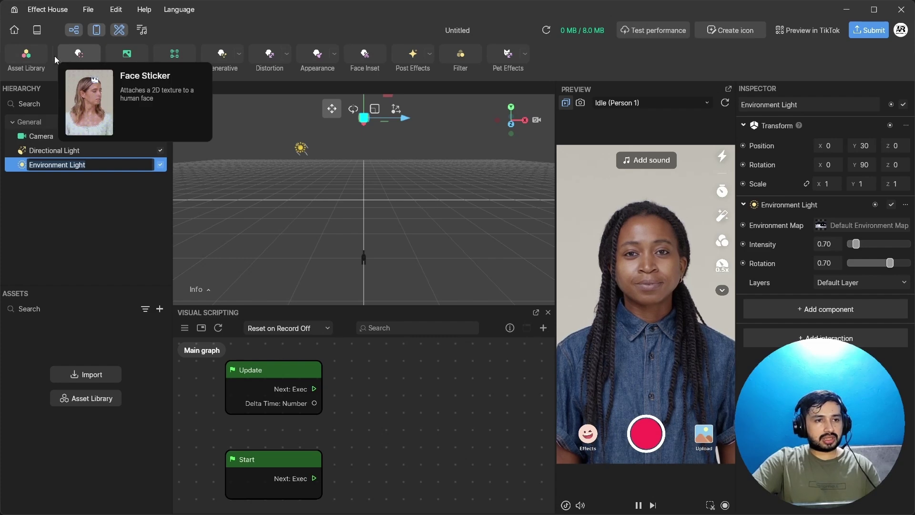
# Step: Glance at the Asset Library, then try the Hair Eraser generative effect on the preview subject and undo it
pyautogui.click(30, 63)
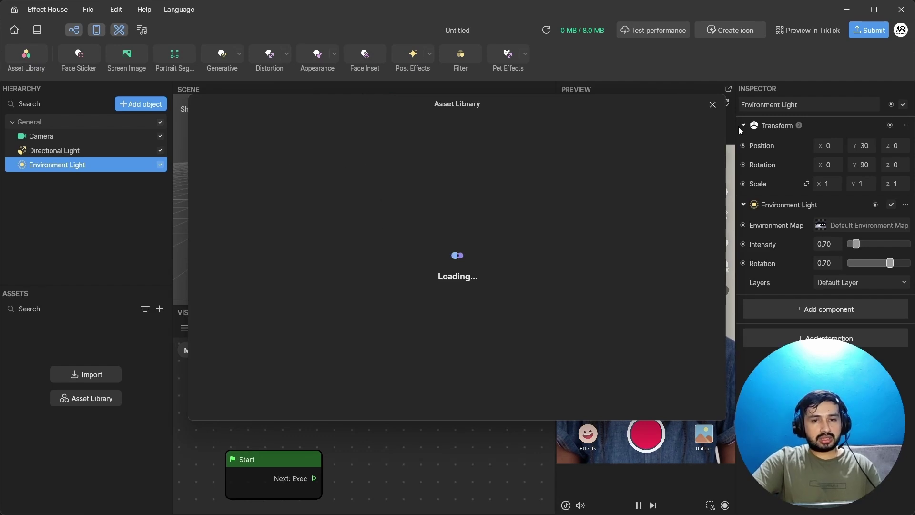
pyautogui.click(712, 104)
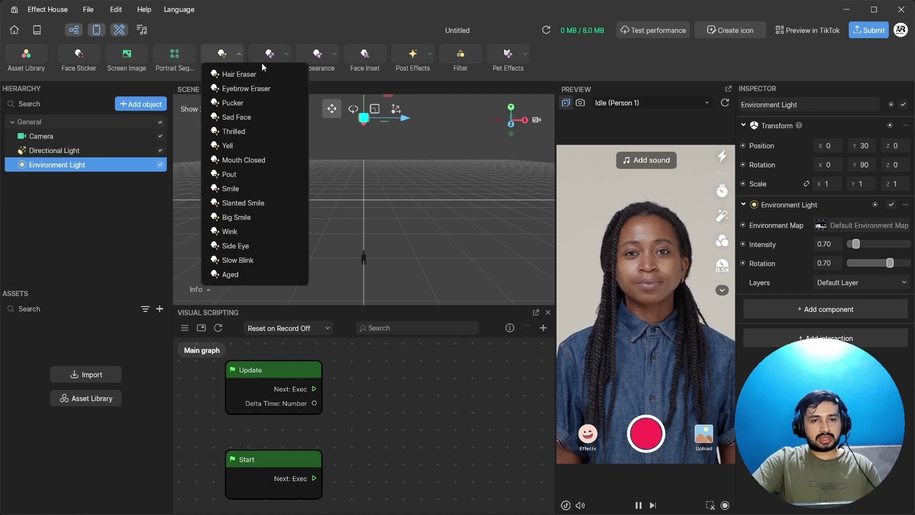
pyautogui.click(242, 60)
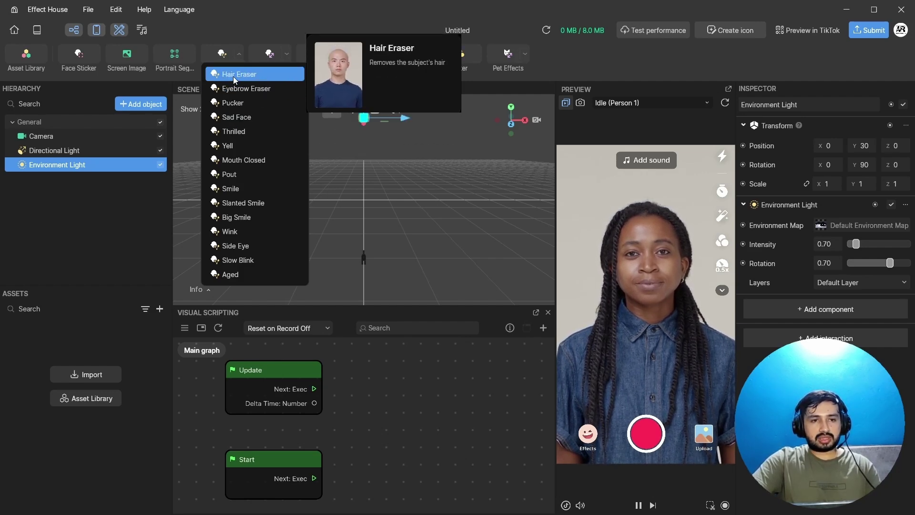
pyautogui.click(233, 75)
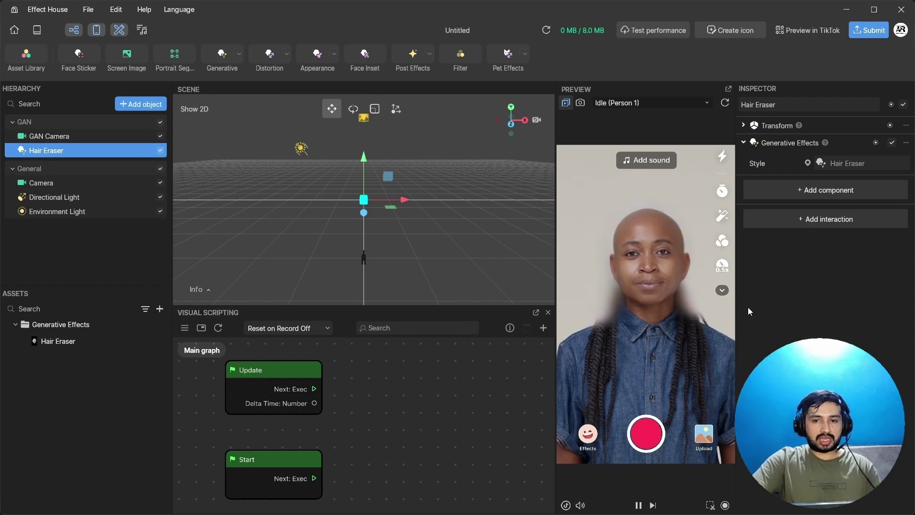
pyautogui.hotkey('ctrl', 'z')
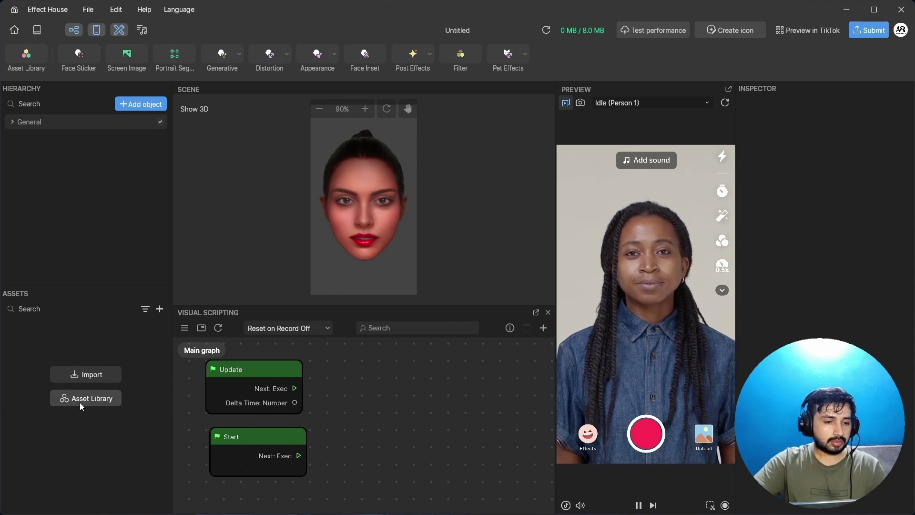
# Step: Import the Avatar texture file from disk into the project's assets
pyautogui.click(86, 375)
pyautogui.click(53, 121)
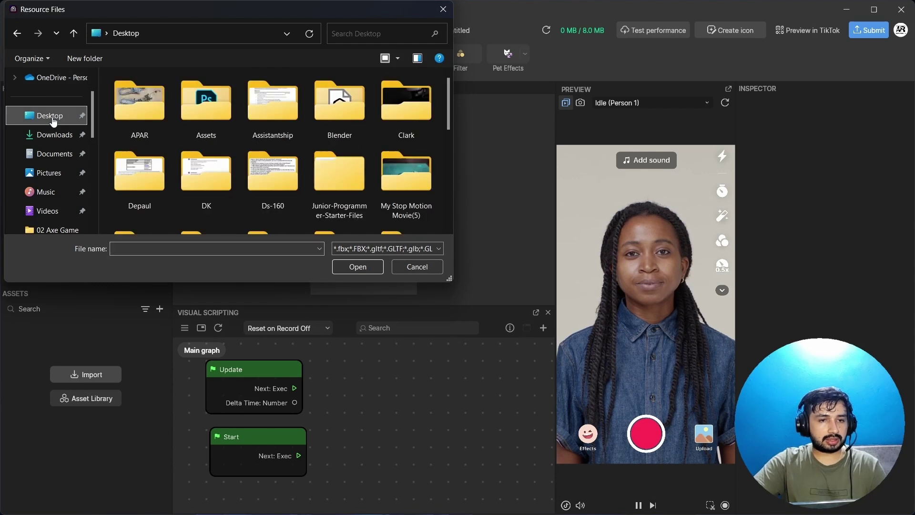
pyautogui.click(53, 135)
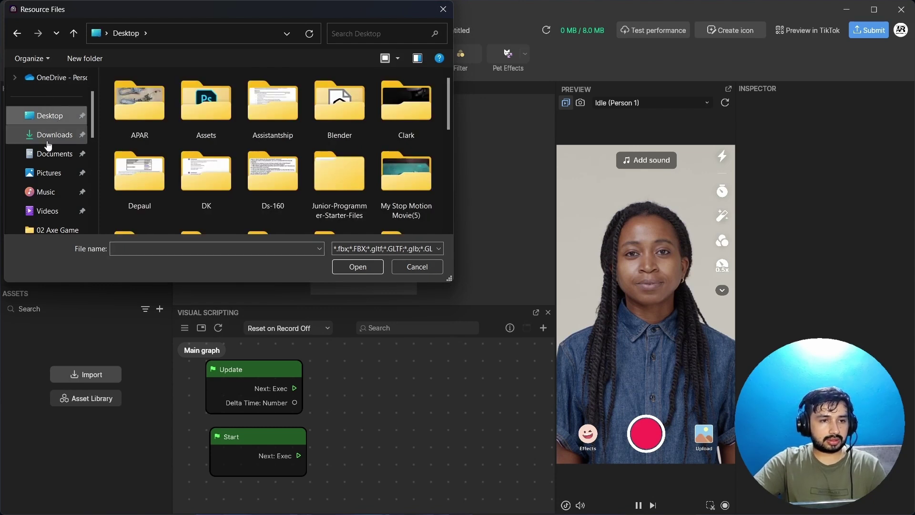
pyautogui.doubleClick(131, 107)
pyautogui.doubleClick(135, 112)
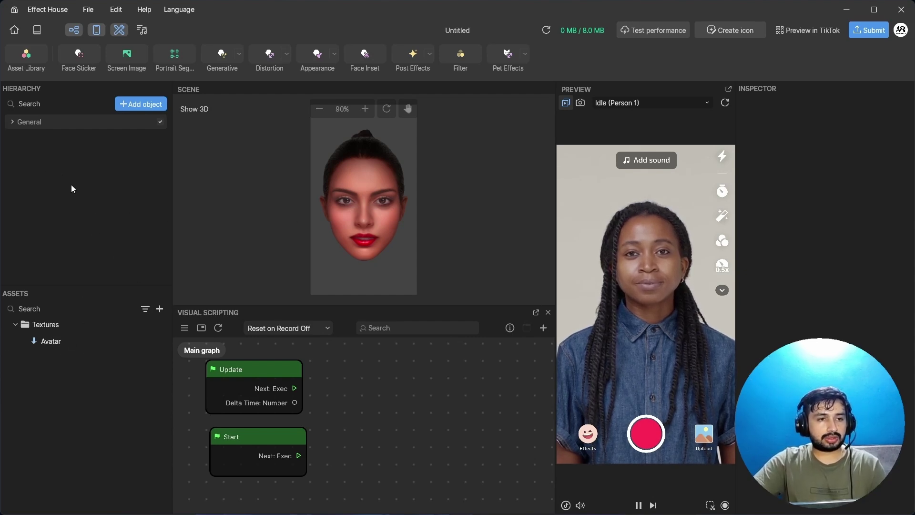
# Step: Browse the categories of the object library, including Segmentation, Generative Effects, Post Effect, Face Effects and AR Tracking
pyautogui.click(139, 107)
pyautogui.click(220, 116)
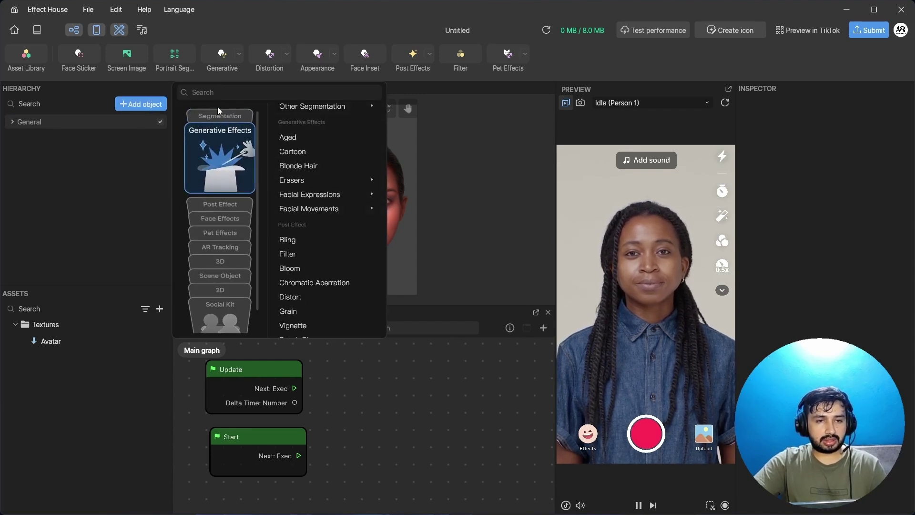
pyautogui.click(218, 107)
pyautogui.click(230, 110)
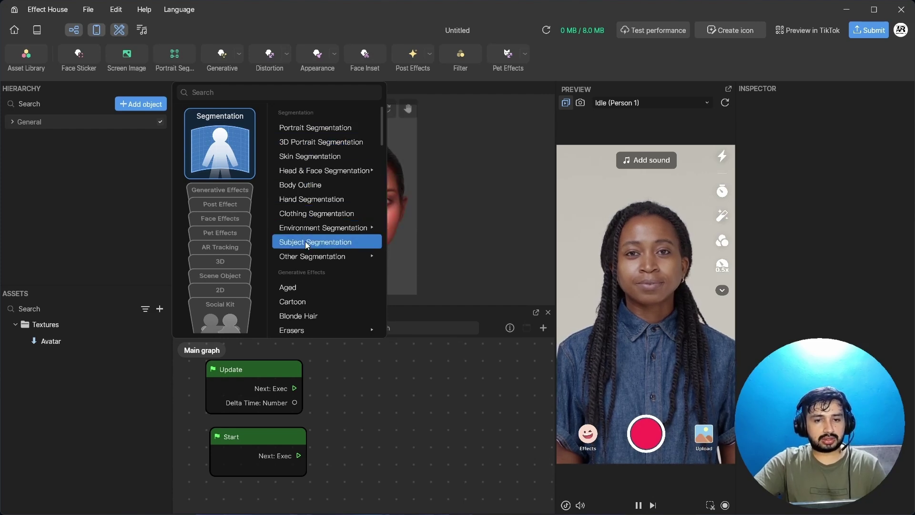
pyautogui.scroll(-1, 224, 234)
pyautogui.scroll(-3, 277, 187)
pyautogui.scroll(2, 221, 134)
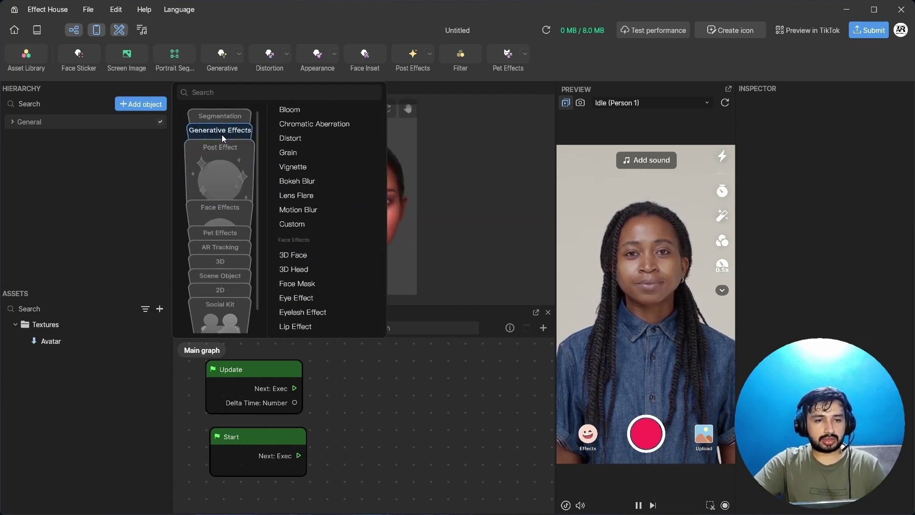
pyautogui.scroll(-1, 219, 190)
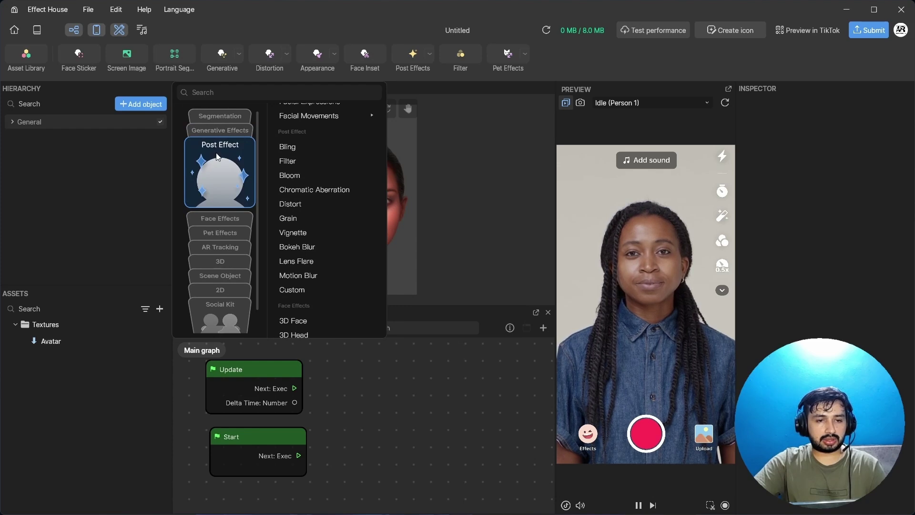
pyautogui.scroll(-3, 219, 198)
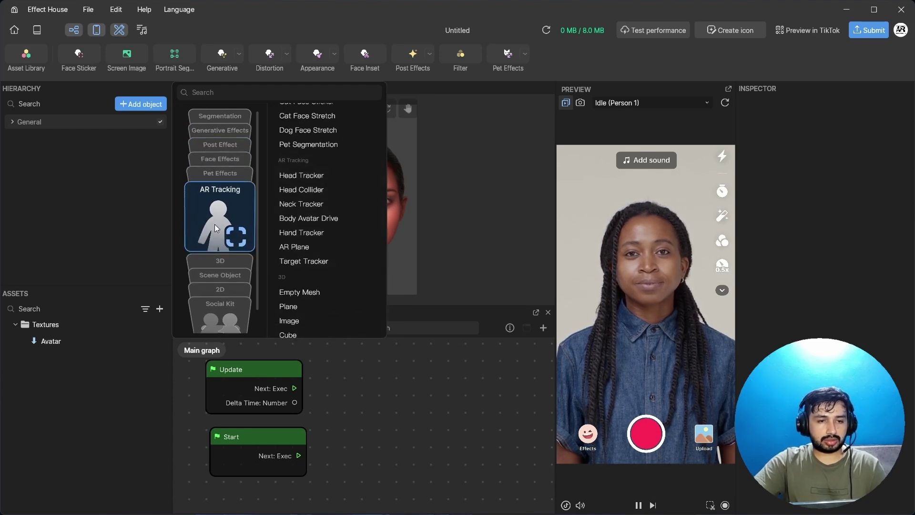
pyautogui.scroll(2, 224, 174)
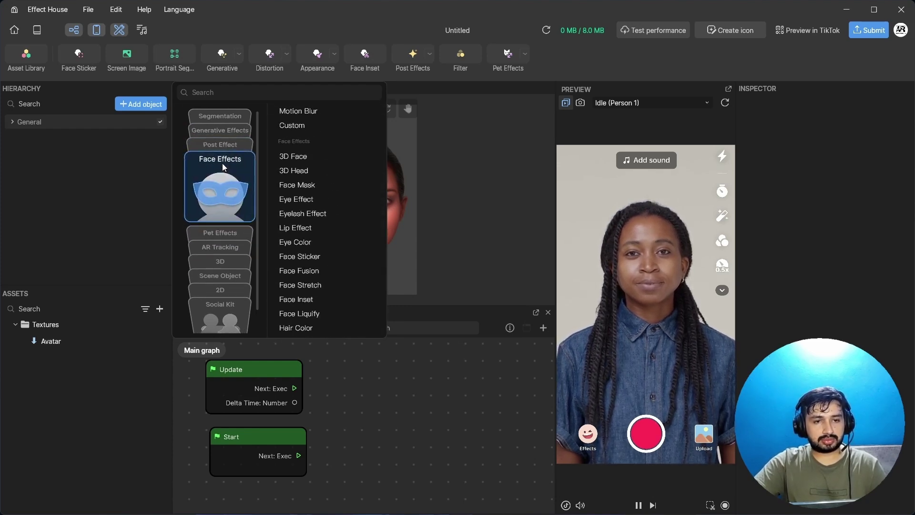
# Step: Add a Face Sticker object from the Face Effects category and move its image up to the forehead, at about Y 6.24
pyautogui.moveTo(296, 159)
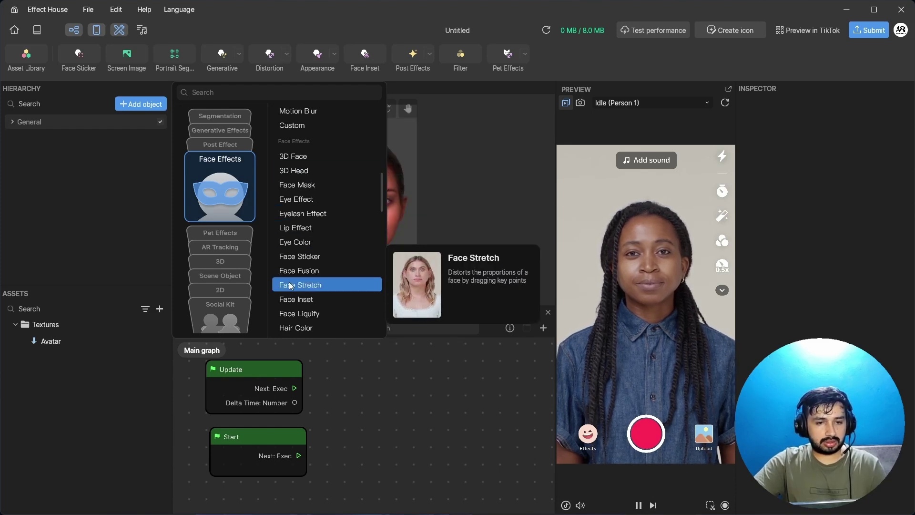
pyautogui.scroll(-1, 289, 283)
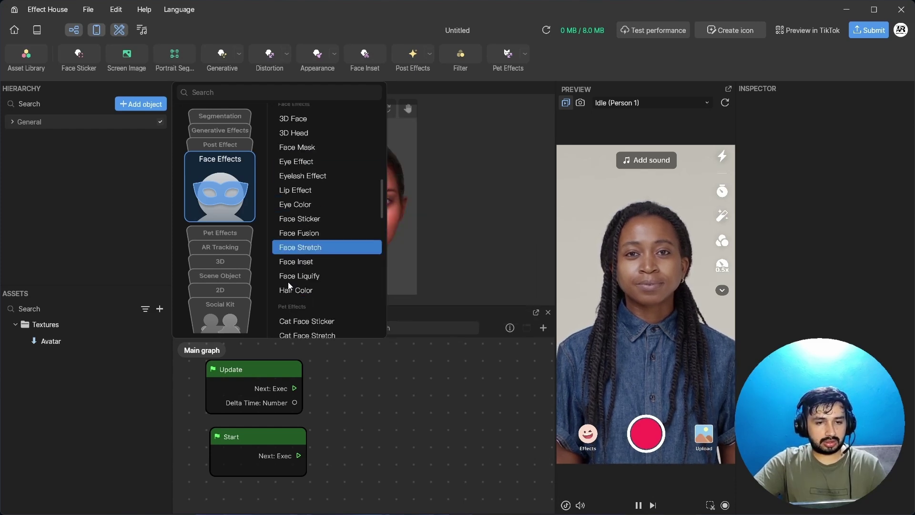
pyautogui.click(294, 218)
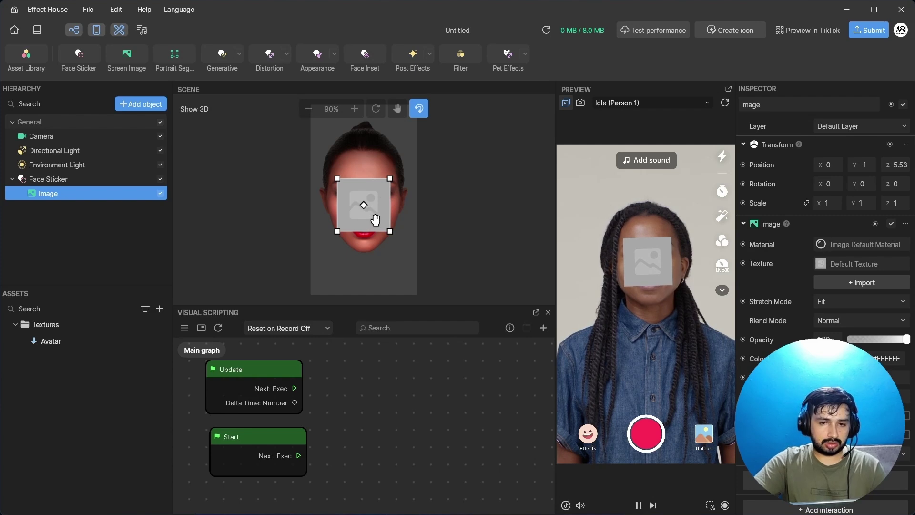
pyautogui.moveTo(355, 224); pyautogui.dragTo(353, 189)
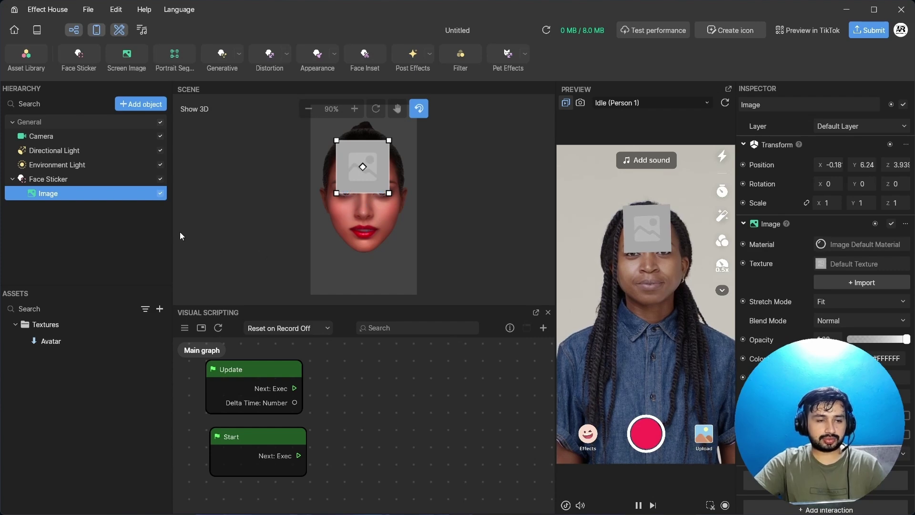
# Step: Create a new Face Paint material in the project's assets
pyautogui.rightClick(76, 372)
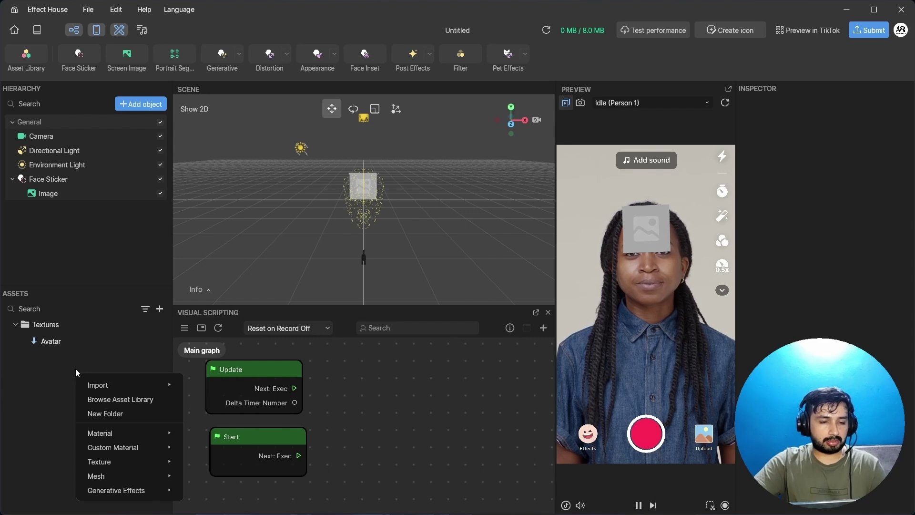
pyautogui.moveTo(138, 386)
pyautogui.moveTo(130, 433)
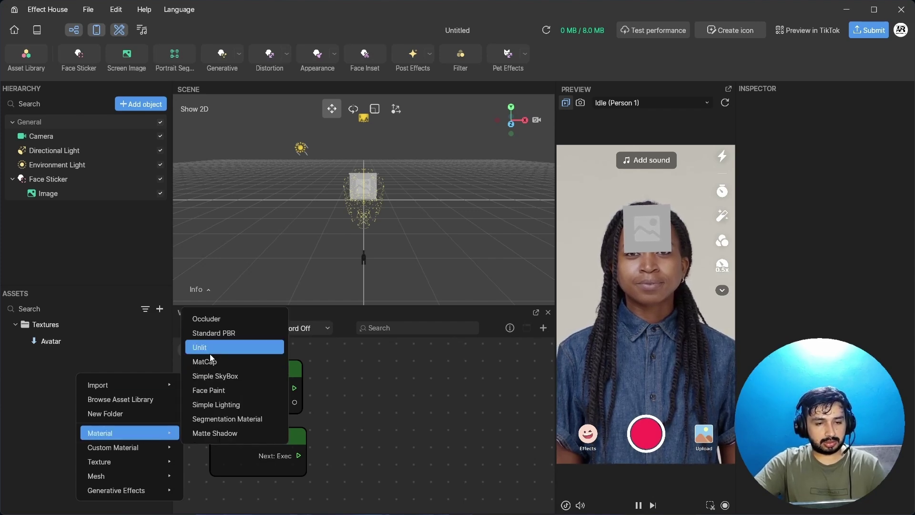
pyautogui.click(206, 390)
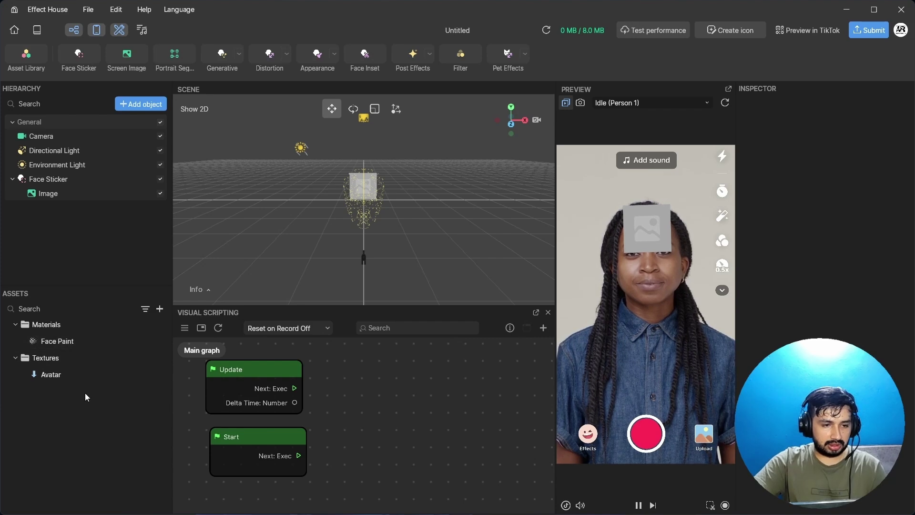
# Step: Assign the Avatar texture as the base texture of the Face Paint material
pyautogui.click(56, 340)
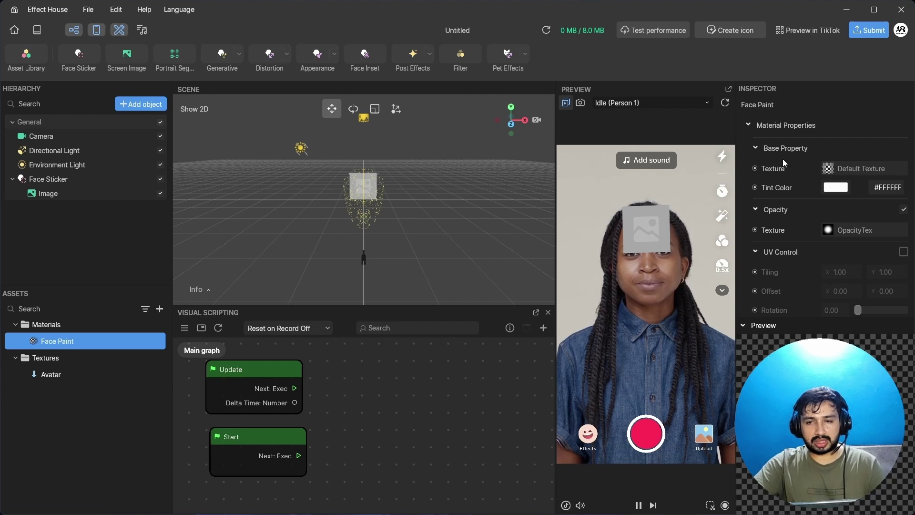
pyautogui.click(866, 168)
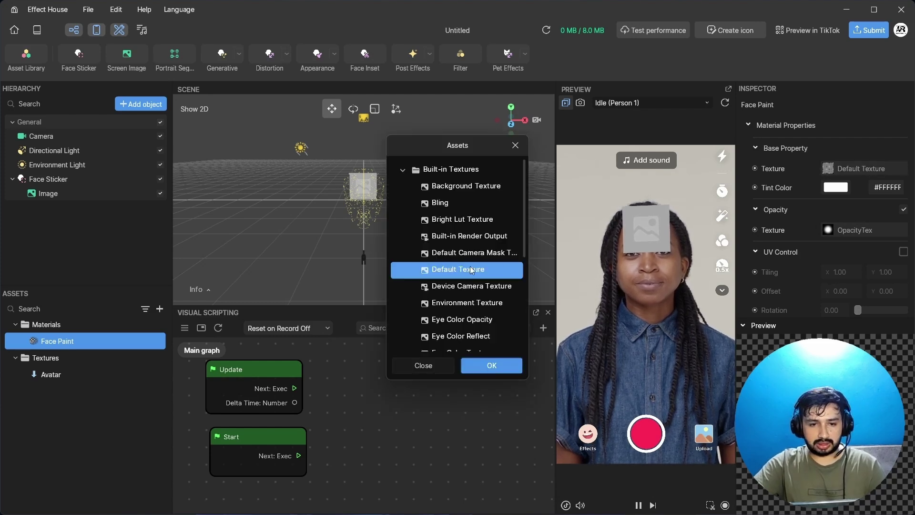
pyautogui.scroll(-6, 454, 279)
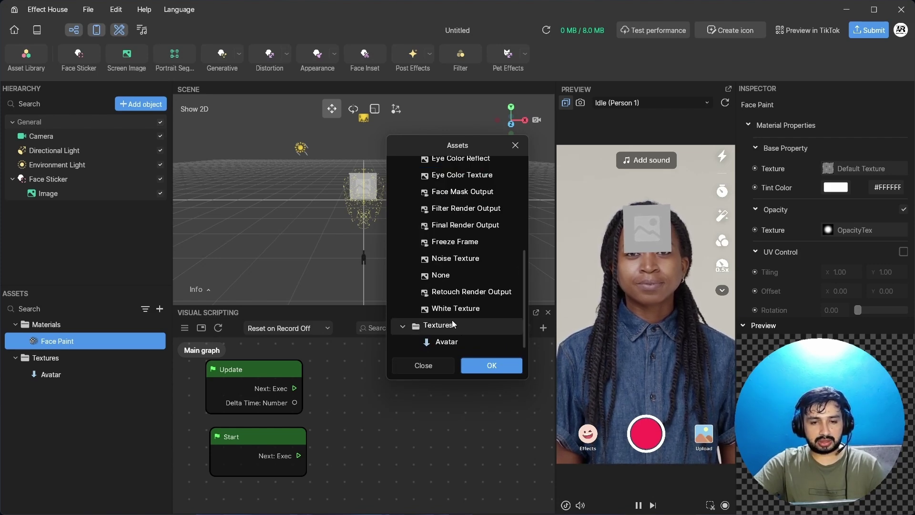
pyautogui.doubleClick(447, 344)
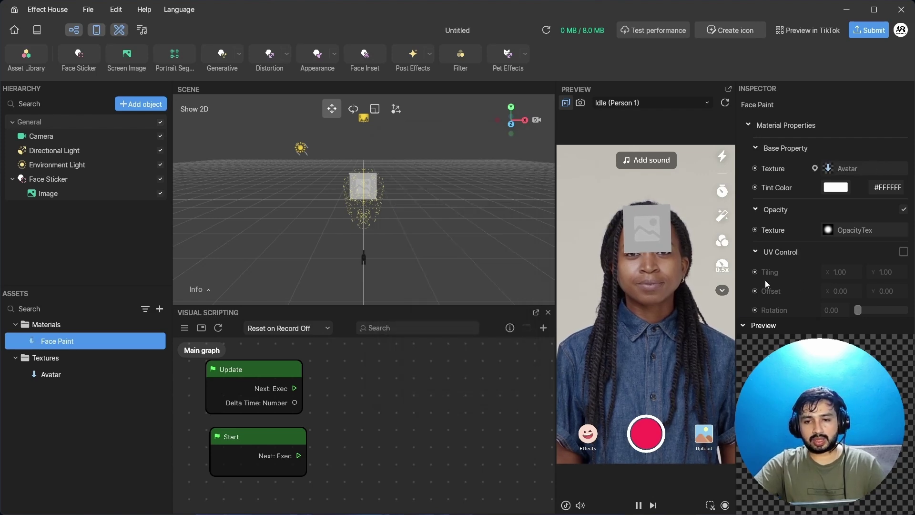
# Step: Apply the Face Paint material to the sticker's Image and reposition it on the forehead at about X -0.31, Y 6.2
pyautogui.click(57, 199)
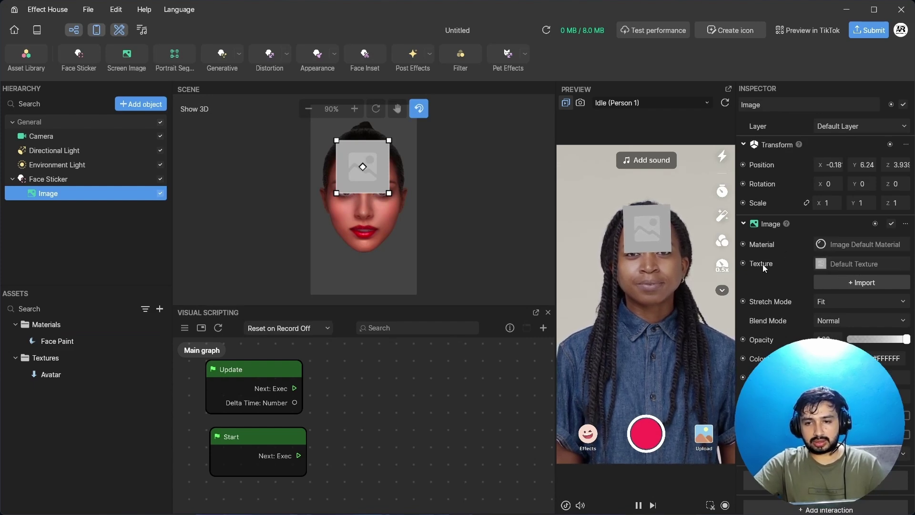
pyautogui.click(842, 243)
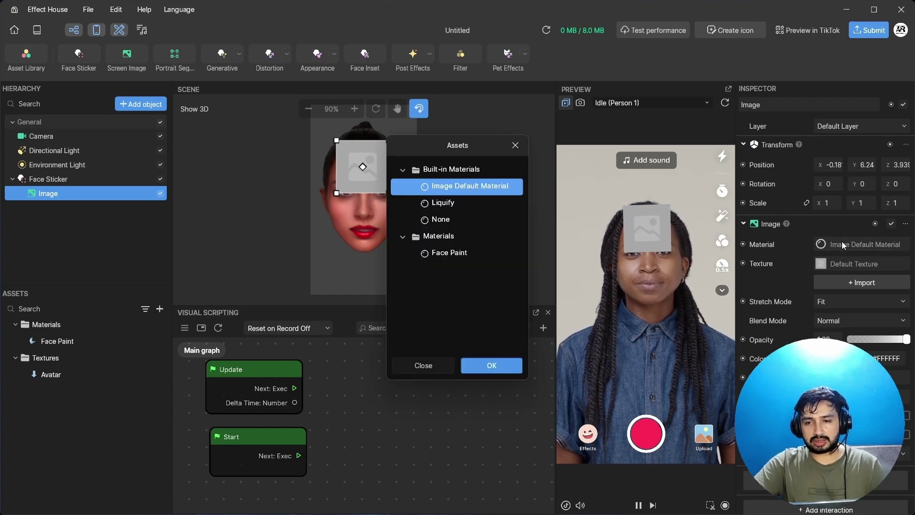
pyautogui.doubleClick(478, 249)
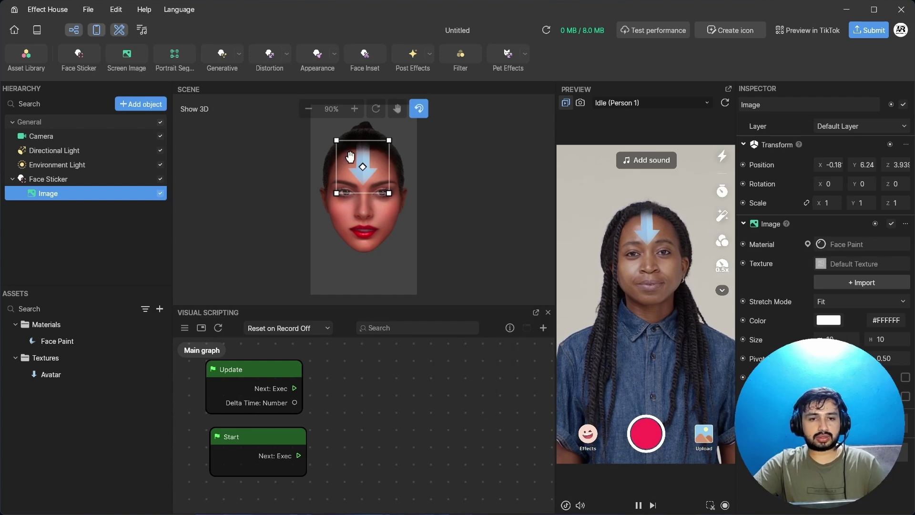
pyautogui.moveTo(364, 153); pyautogui.dragTo(365, 148)
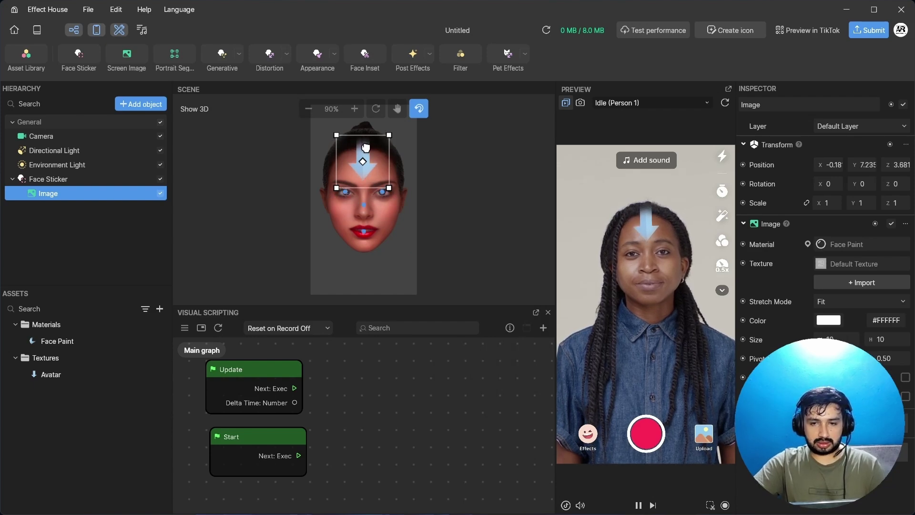
pyautogui.moveTo(366, 147)
pyautogui.mouseDown()
pyautogui.moveTo(388, 150)
pyautogui.moveTo(361, 163)
pyautogui.mouseUp()
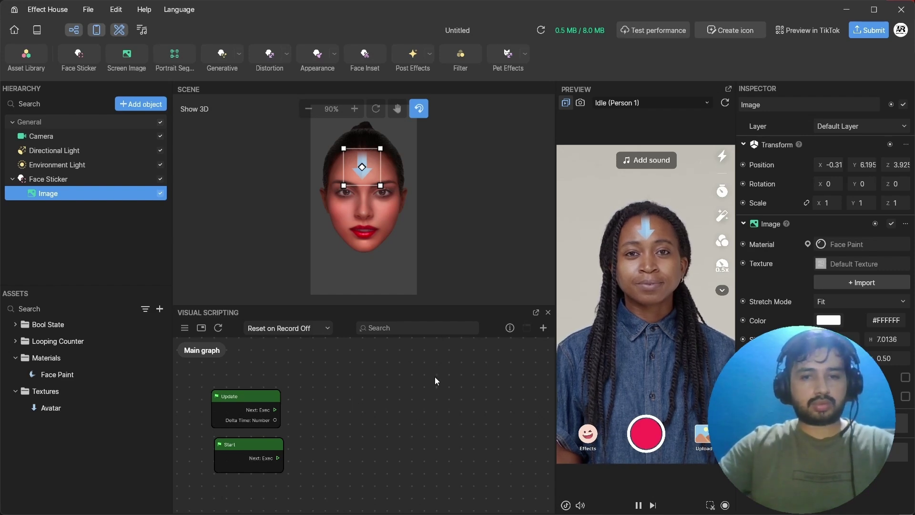
# Step: Add the Screen Touch interaction "Toggle visibility on tap" to the sticker's Image and test it in the preview
pyautogui.click(65, 173)
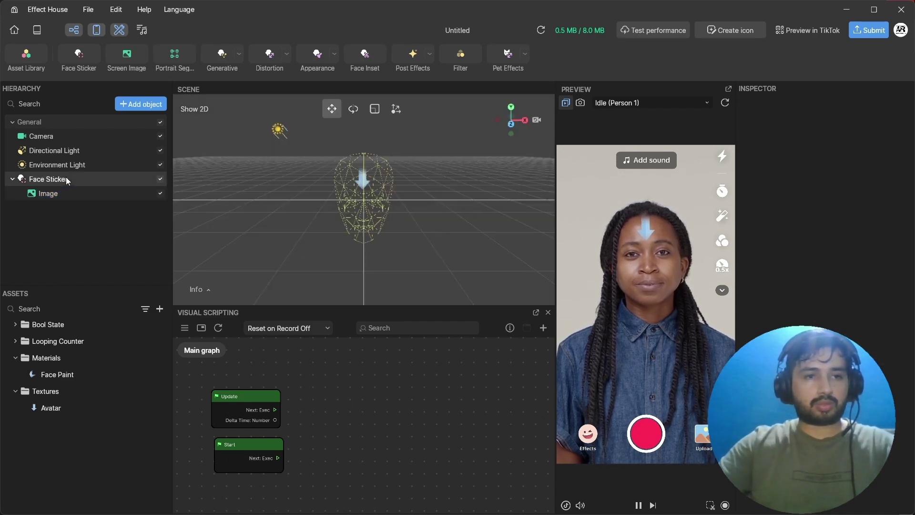
pyautogui.click(62, 192)
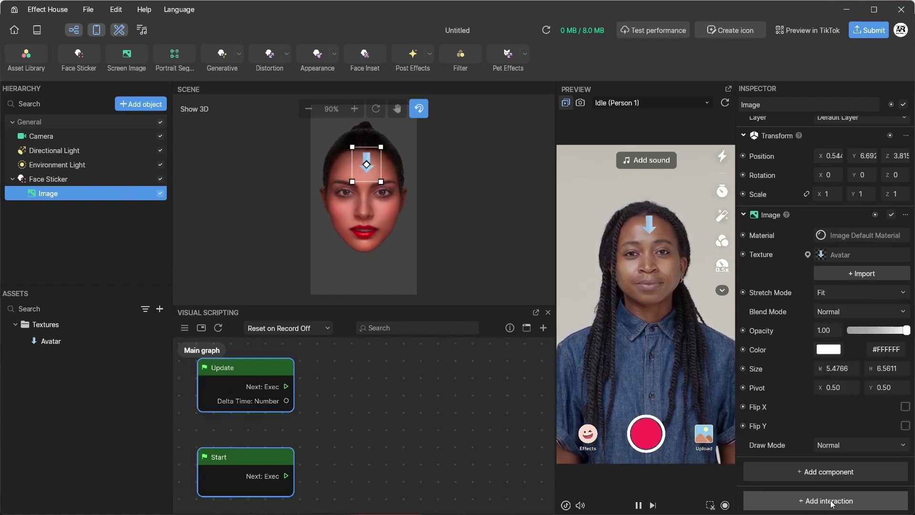
pyautogui.click(830, 501)
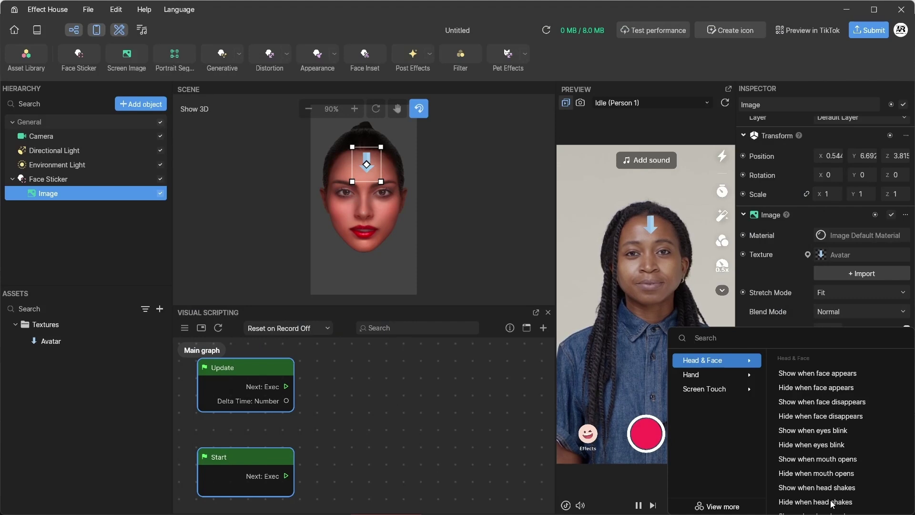
pyautogui.moveTo(713, 376)
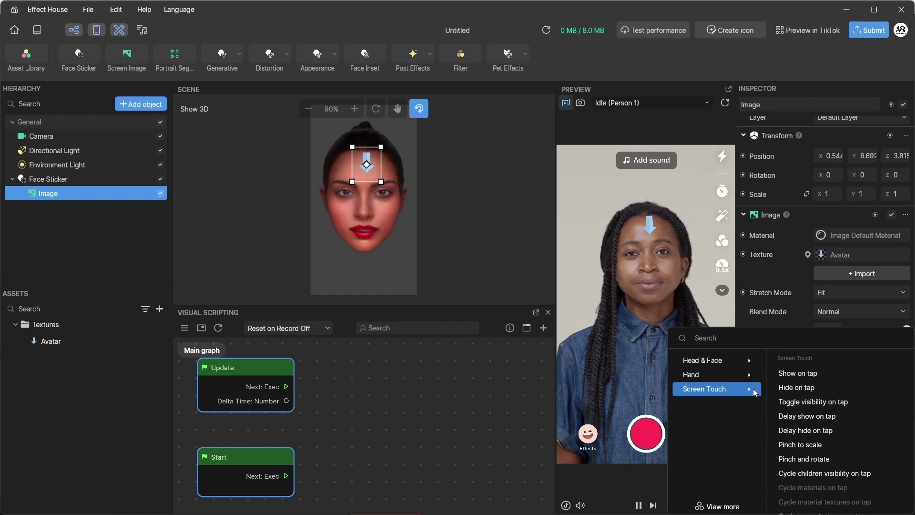
pyautogui.click(813, 404)
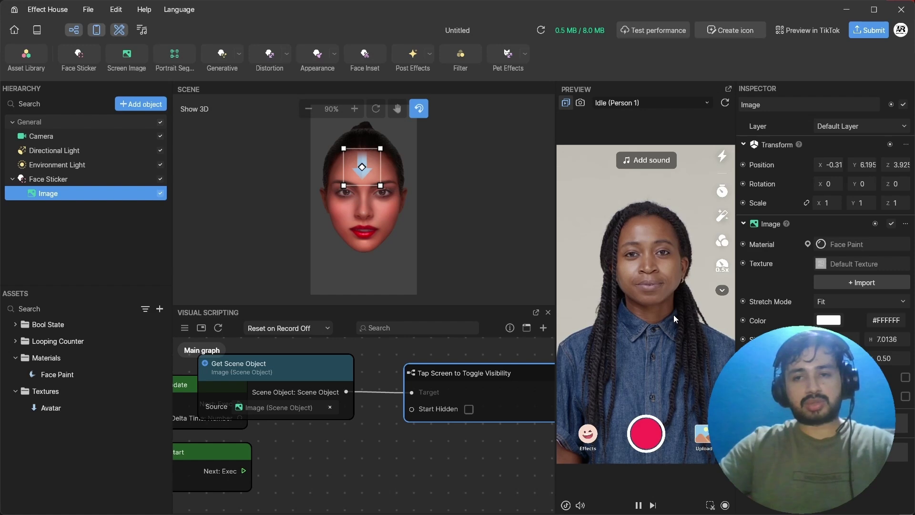
pyautogui.click(674, 314)
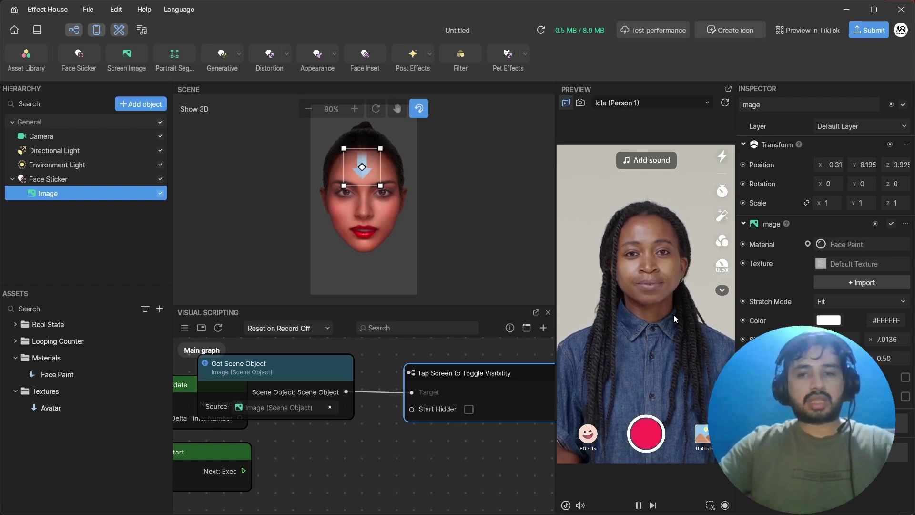
# Step: Look inside the Tap Screen to Toggle Visibility subgraph, and arrange it beside the Get Scene Object node in the main graph
pyautogui.doubleClick(465, 377)
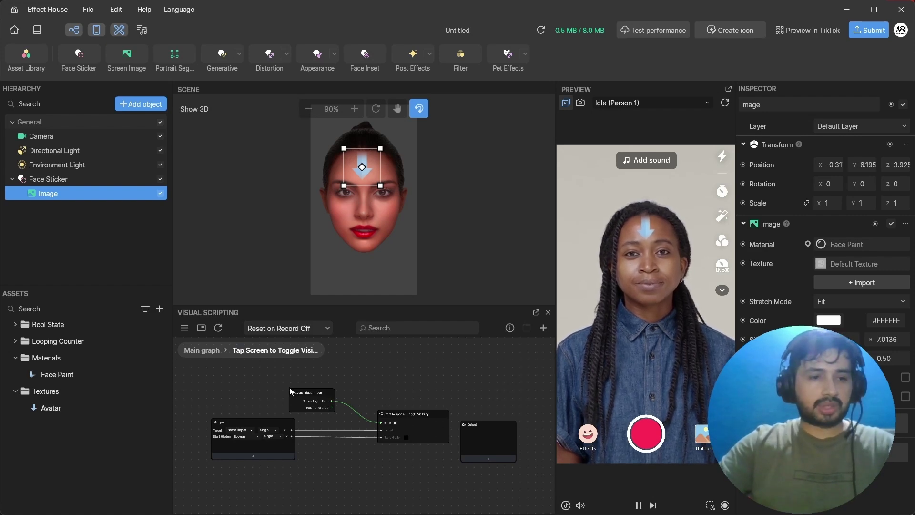
pyautogui.click(196, 350)
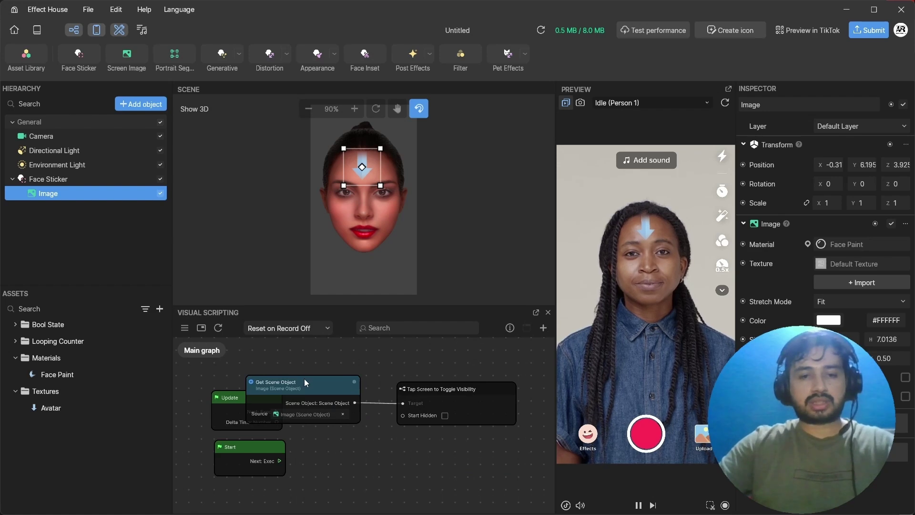
pyautogui.moveTo(304, 379); pyautogui.dragTo(329, 374)
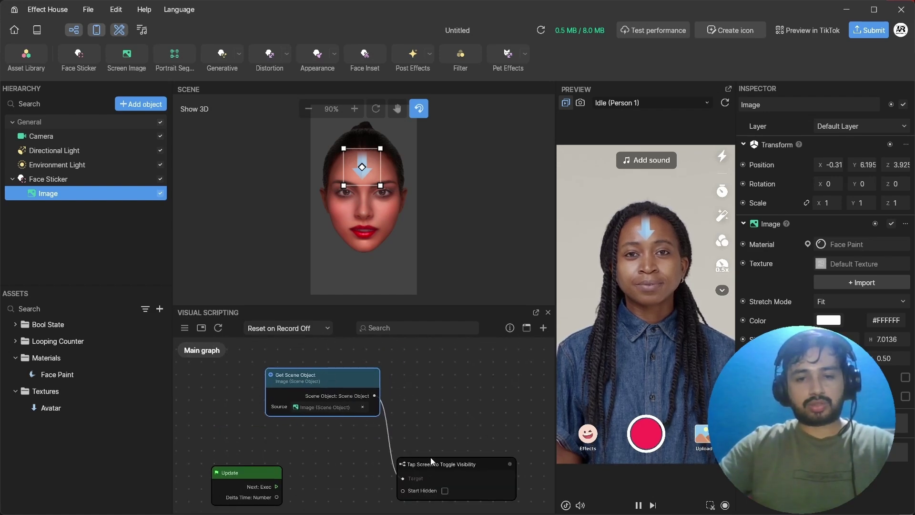
pyautogui.moveTo(433, 462); pyautogui.dragTo(446, 390)
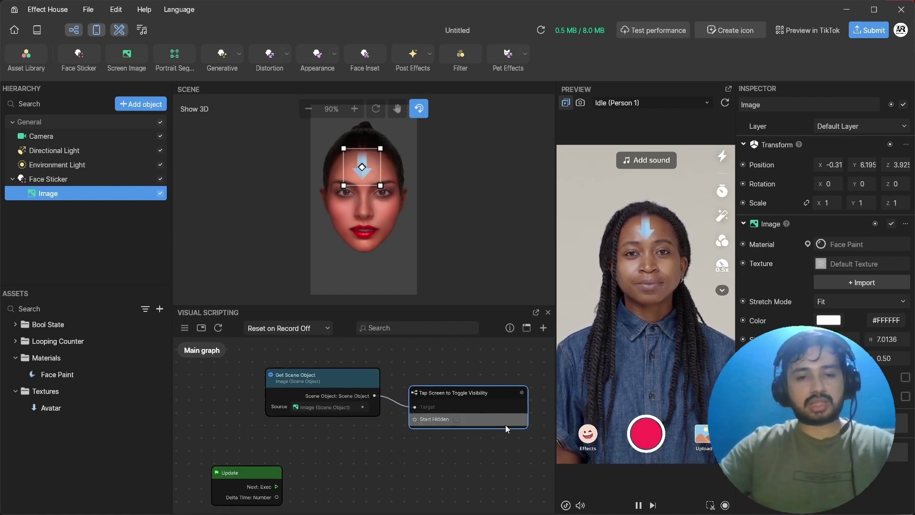